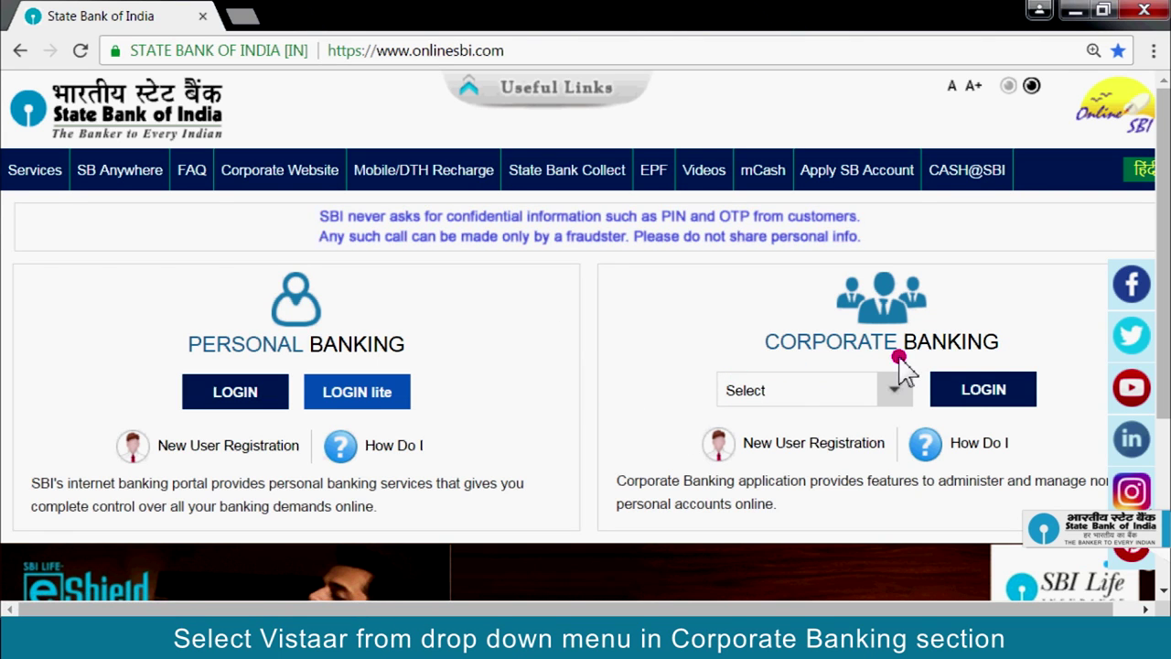
- Select Vistaar under Corporate Banking and log in with the kit's user id and password
click(895, 391)
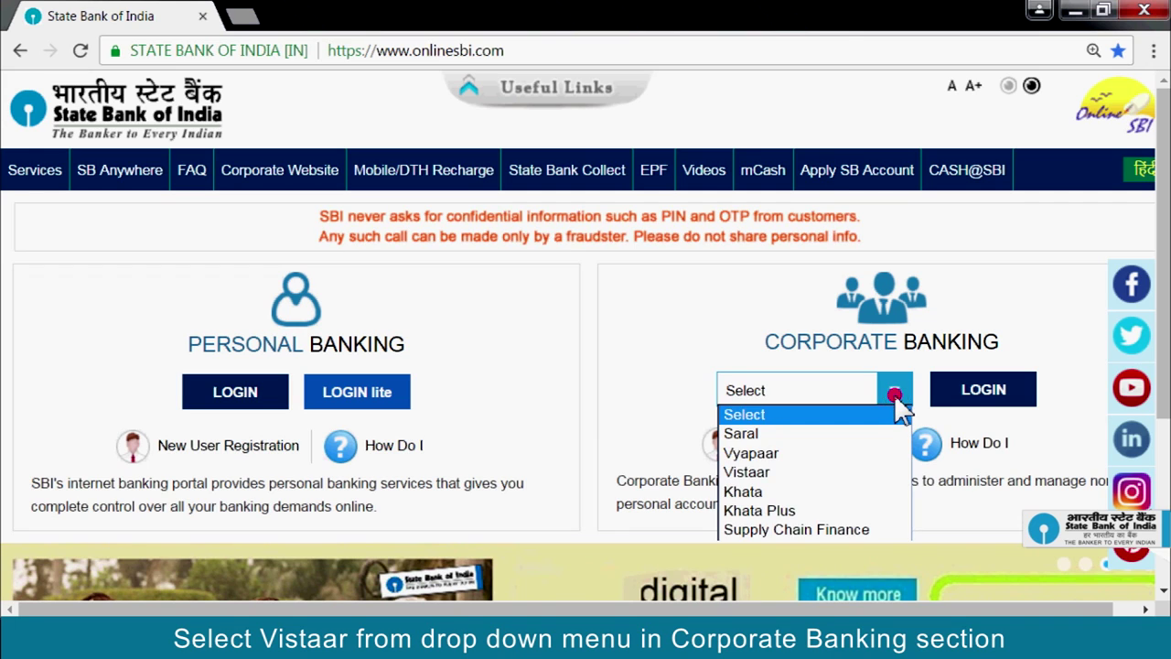
click(859, 472)
click(993, 406)
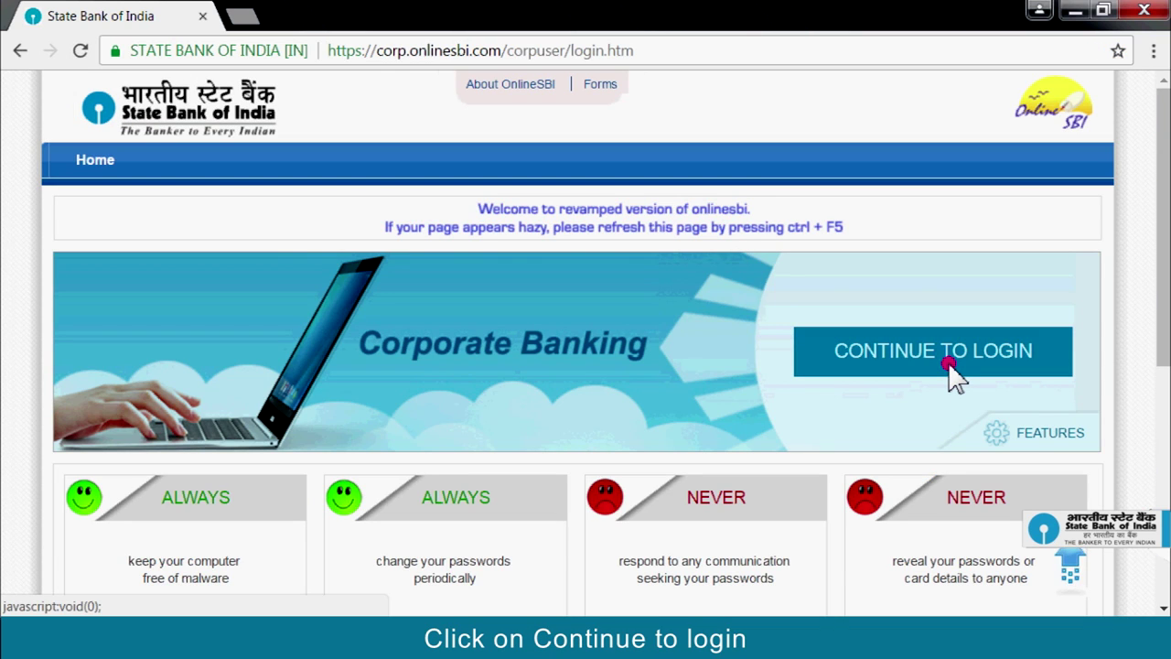
click(952, 366)
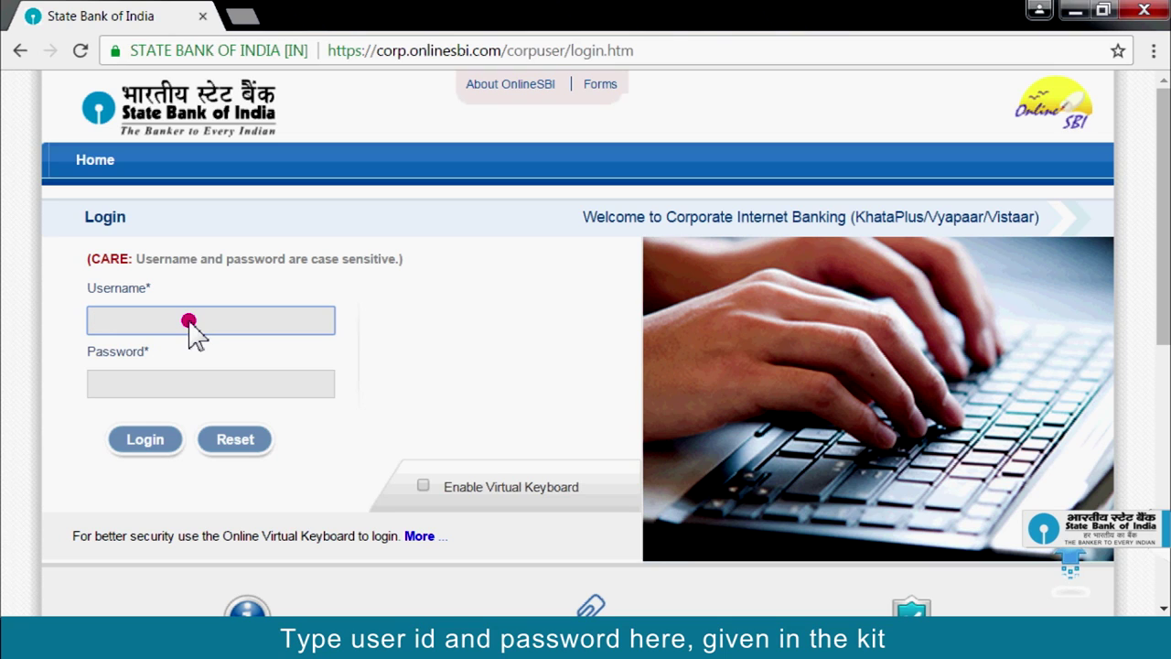
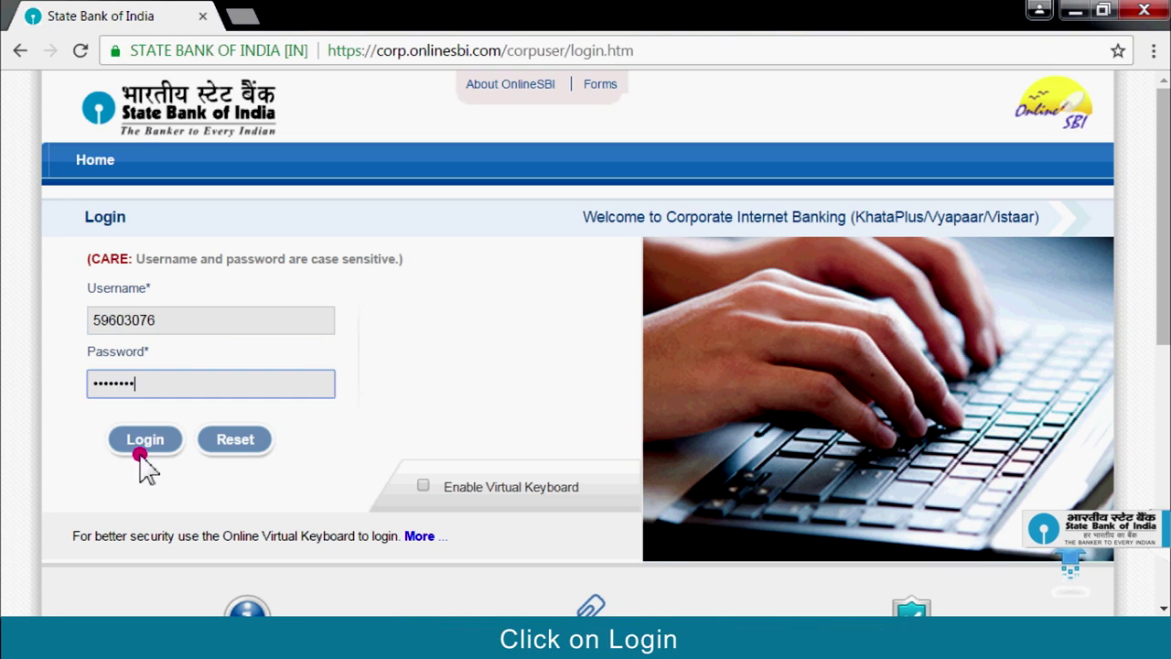
click(142, 448)
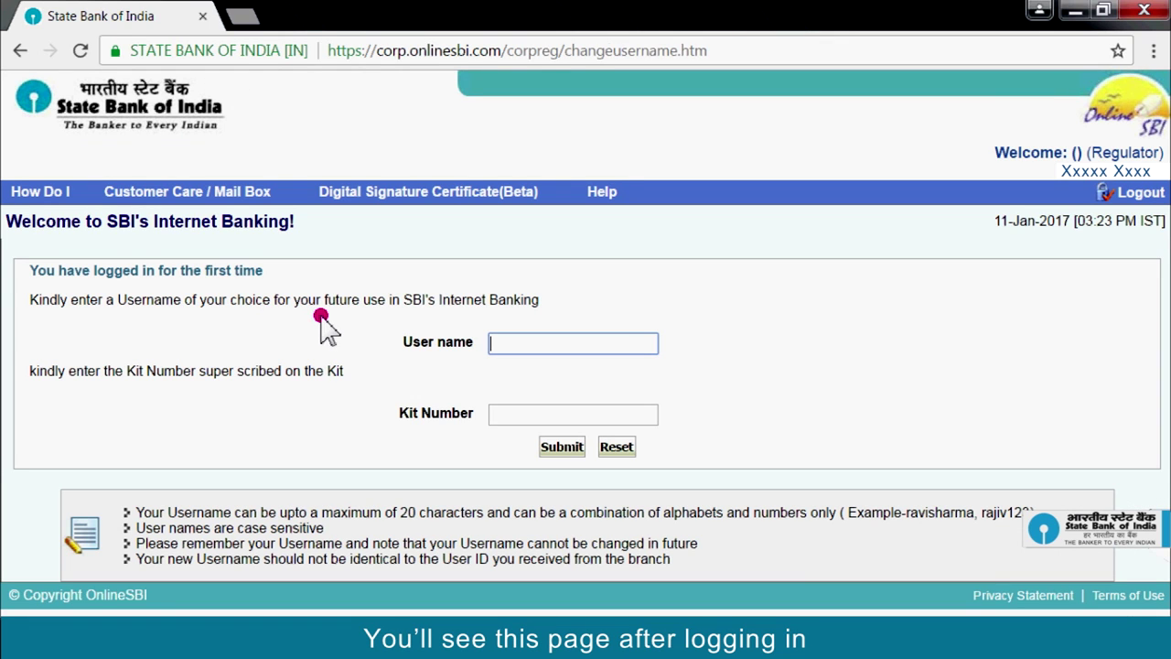
- Enter a new username and the kit number, then submit them
click(556, 348)
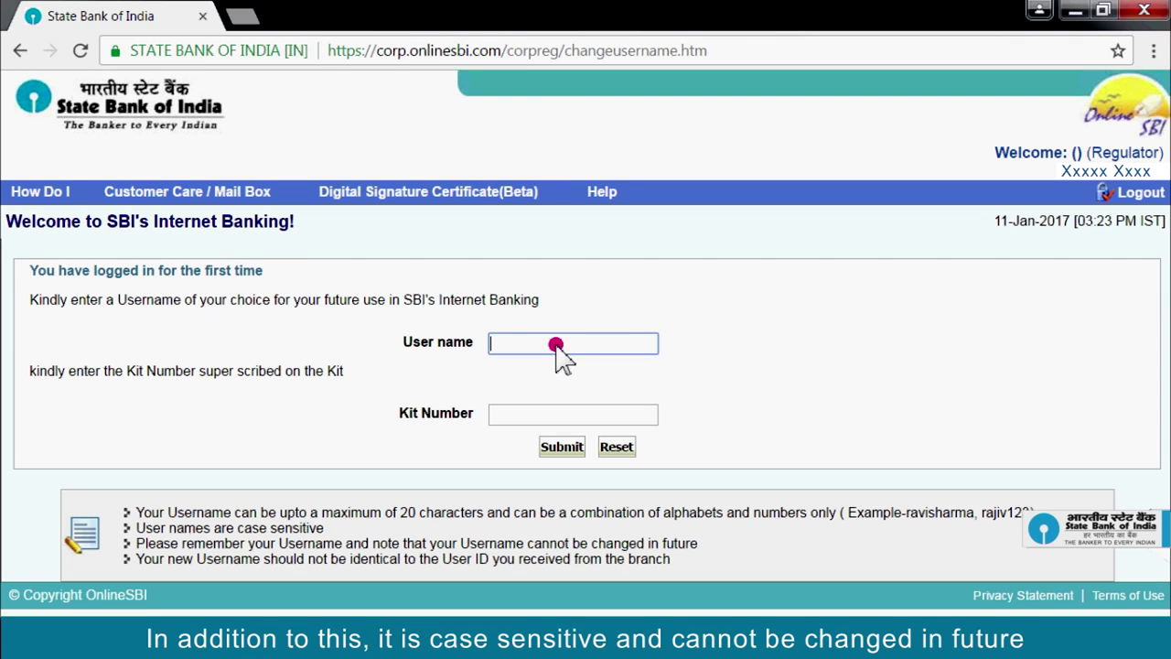
click(555, 347)
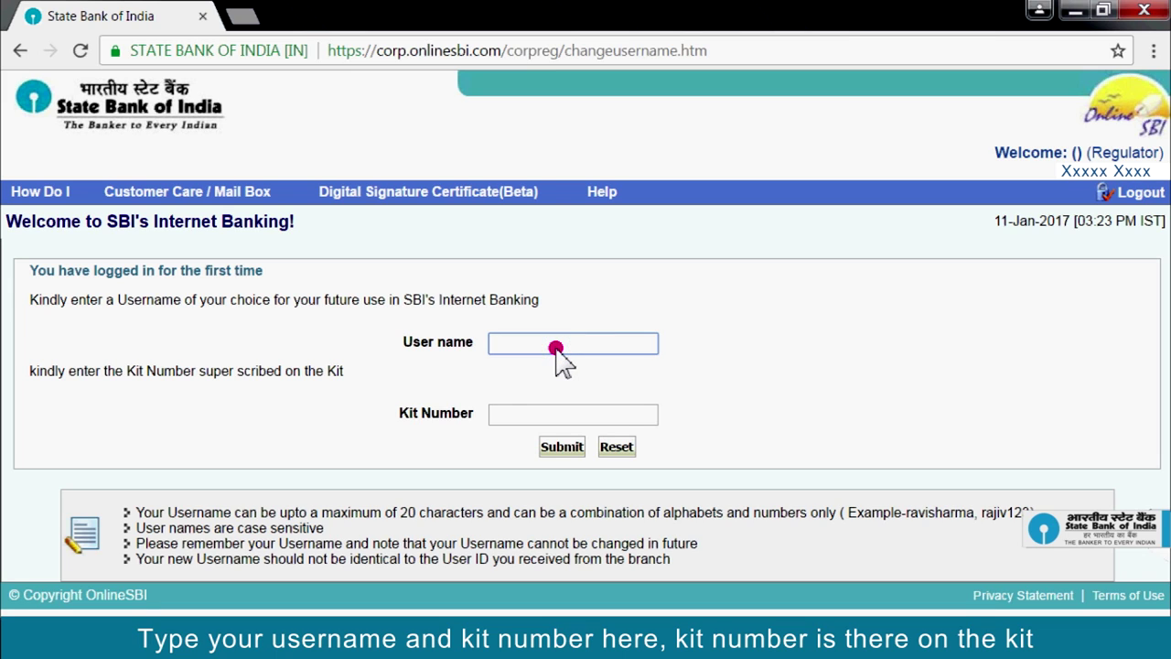
text(xxxxx)
click(511, 413)
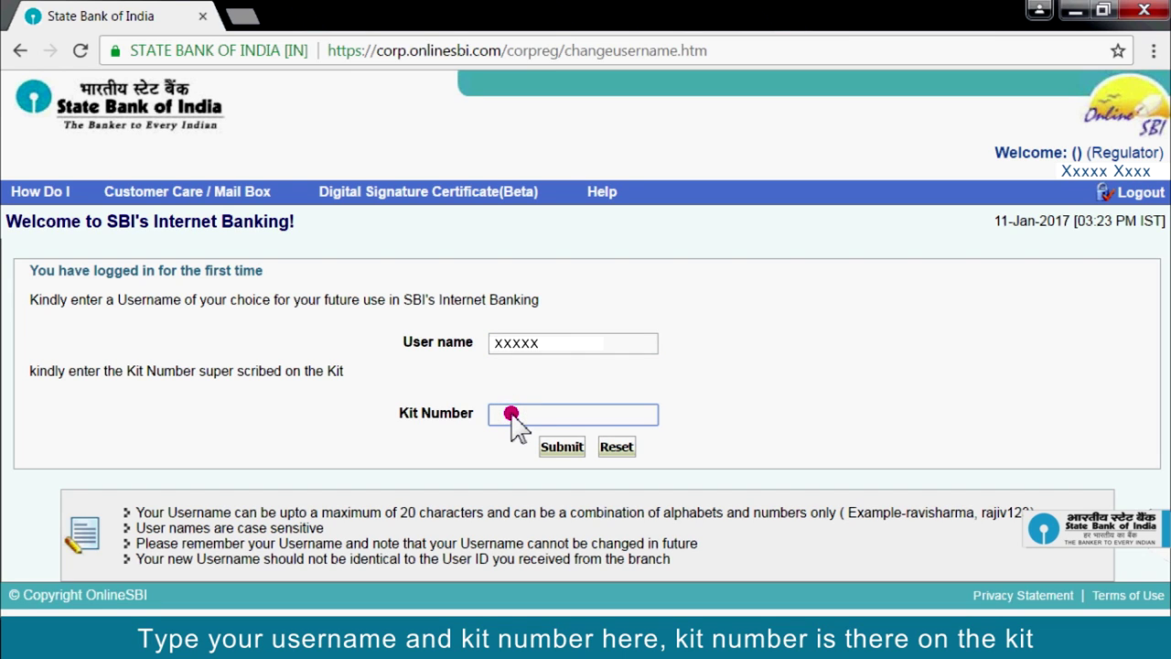
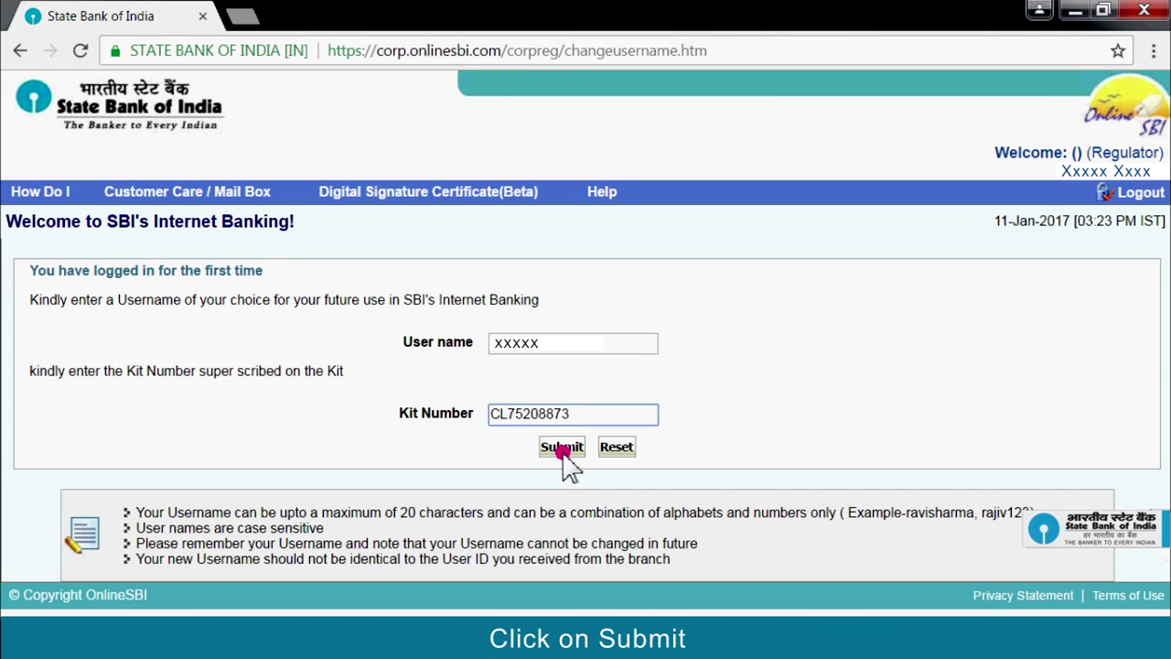
click(563, 448)
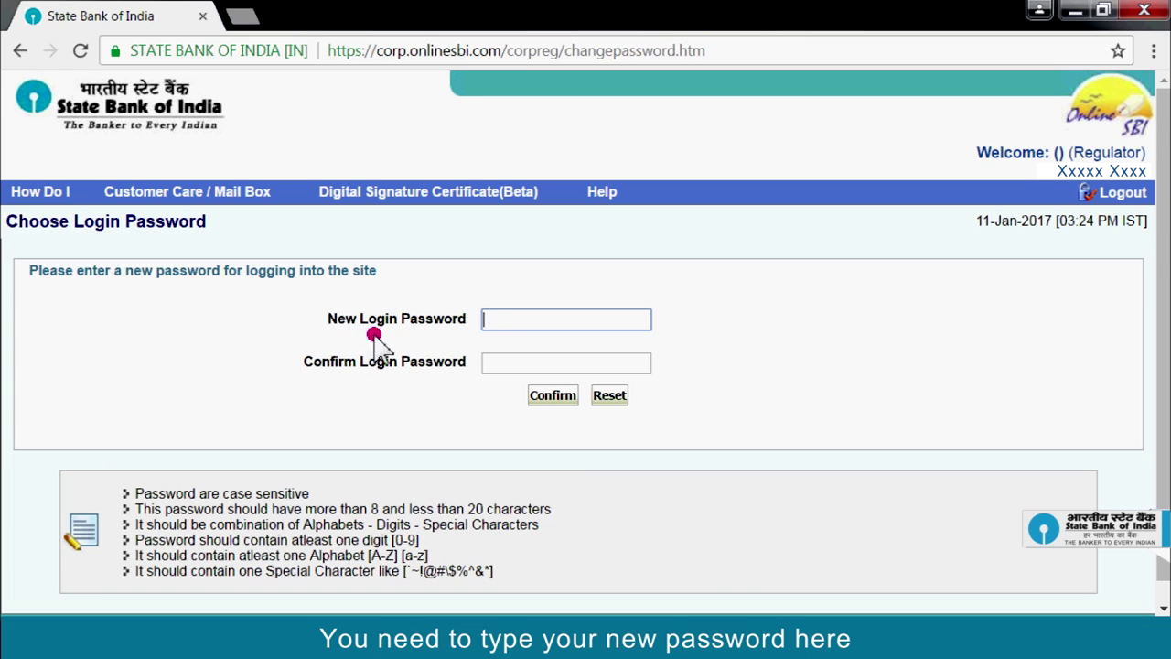
- Paste the new login password into both the New and Confirm Login Password fields and confirm
click(504, 317)
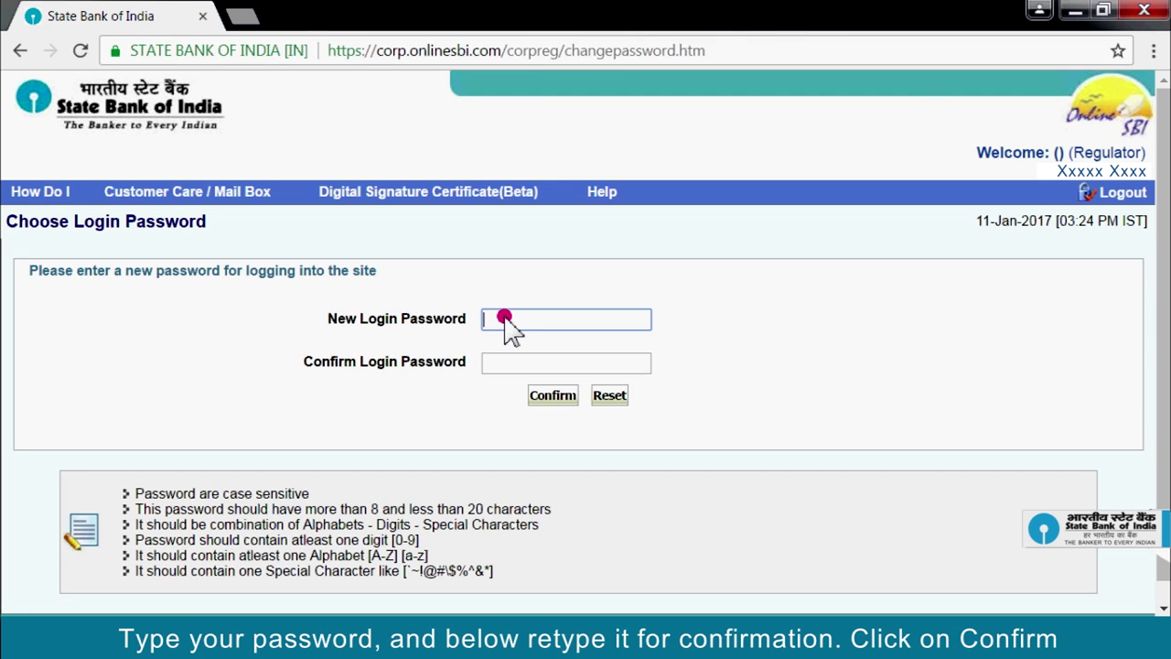
key(ctrl+v)
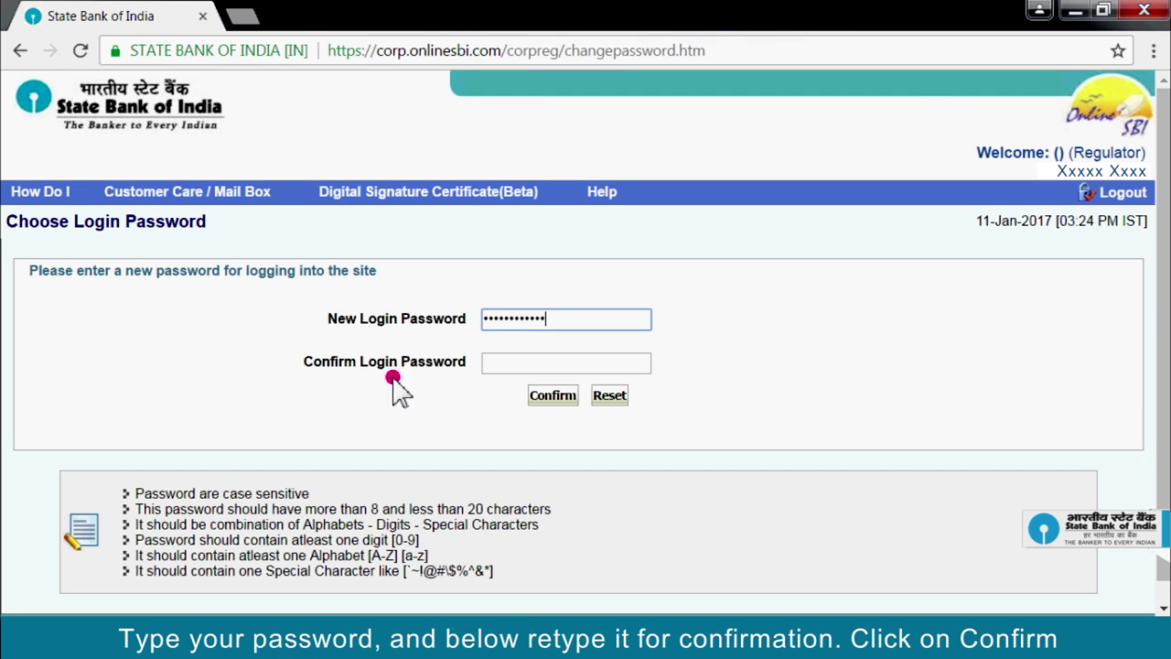
click(496, 363)
key(ctrl+v)
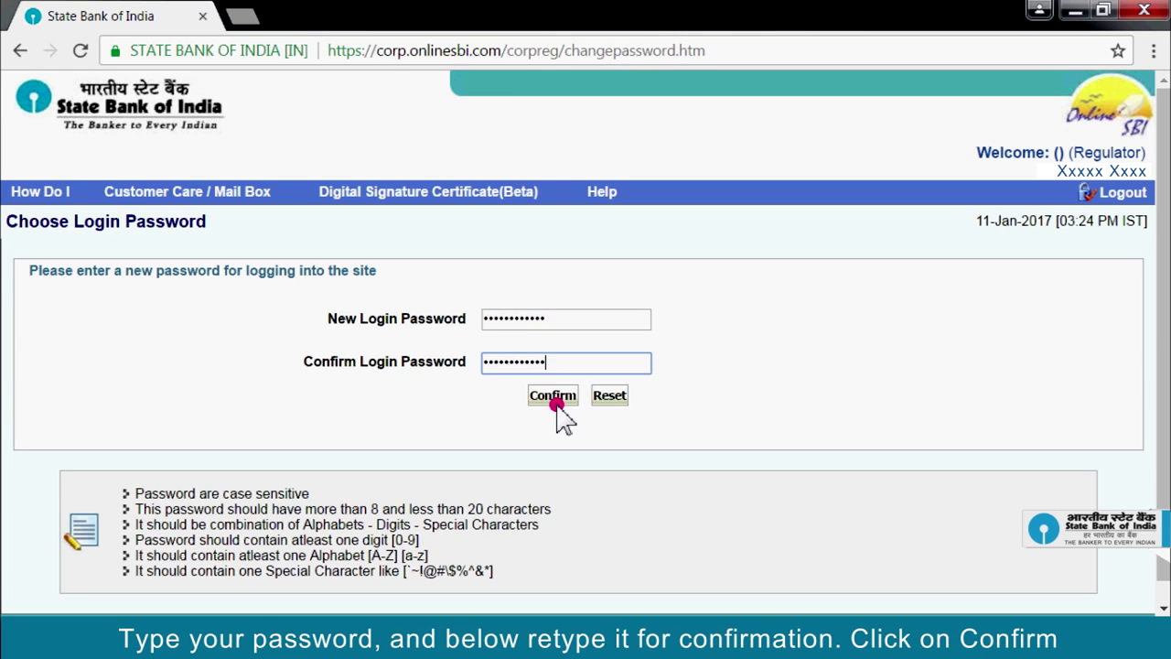
click(552, 403)
click(270, 356)
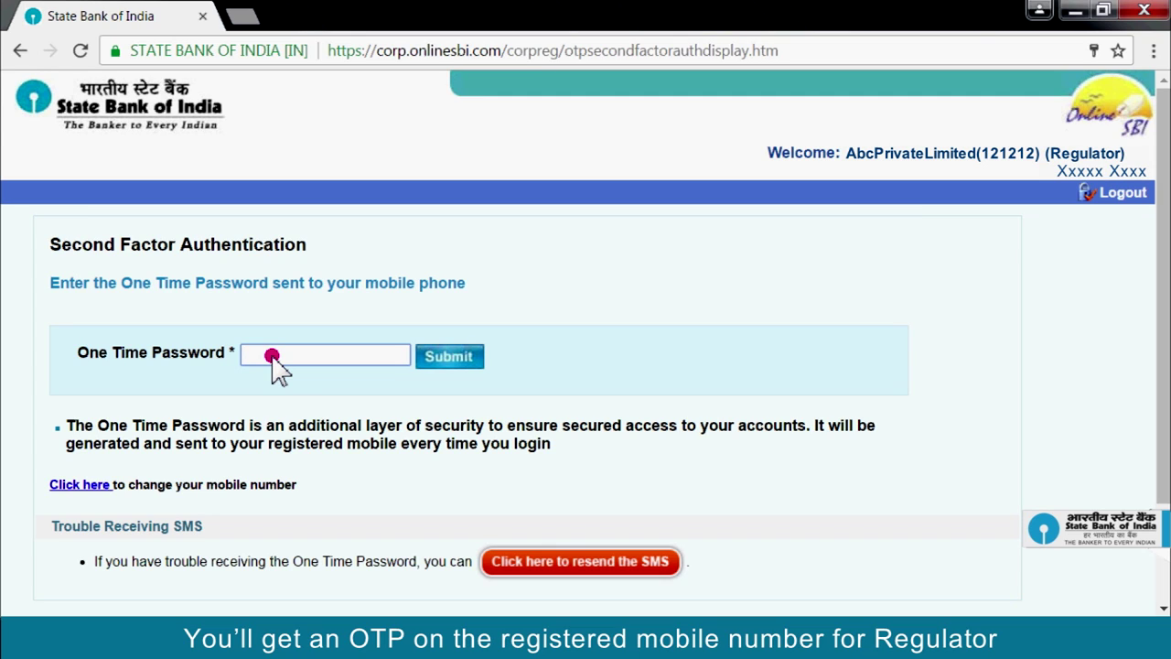
- Enter the one-time password received by SMS and submit it for verification
text(123)
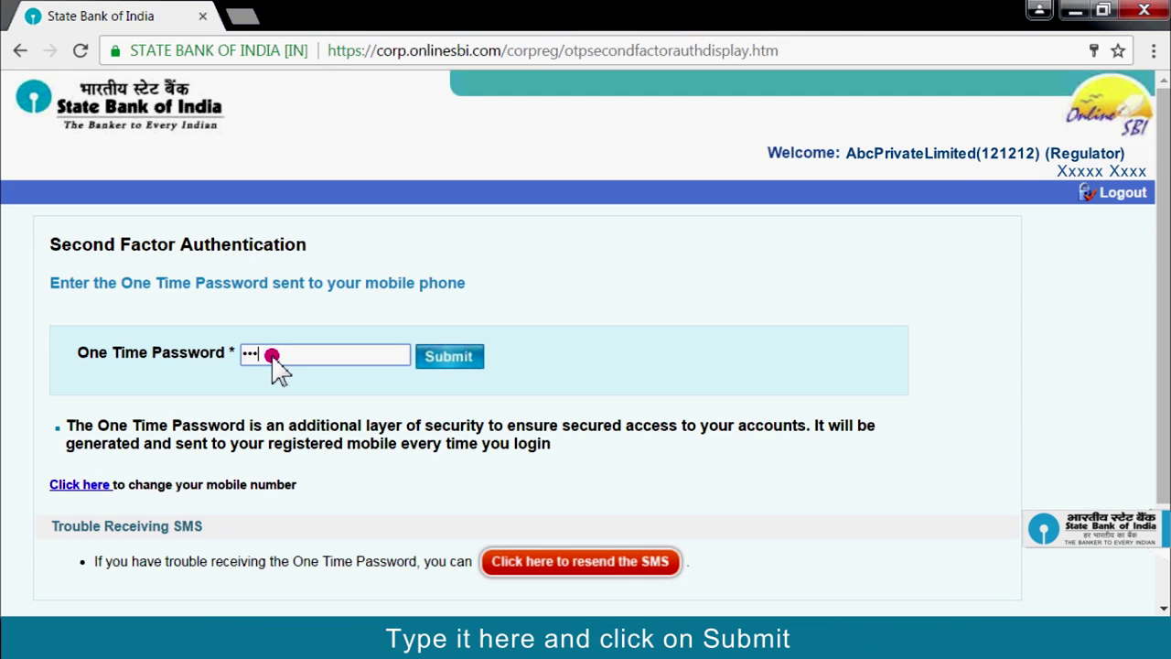
text(45678)
click(443, 357)
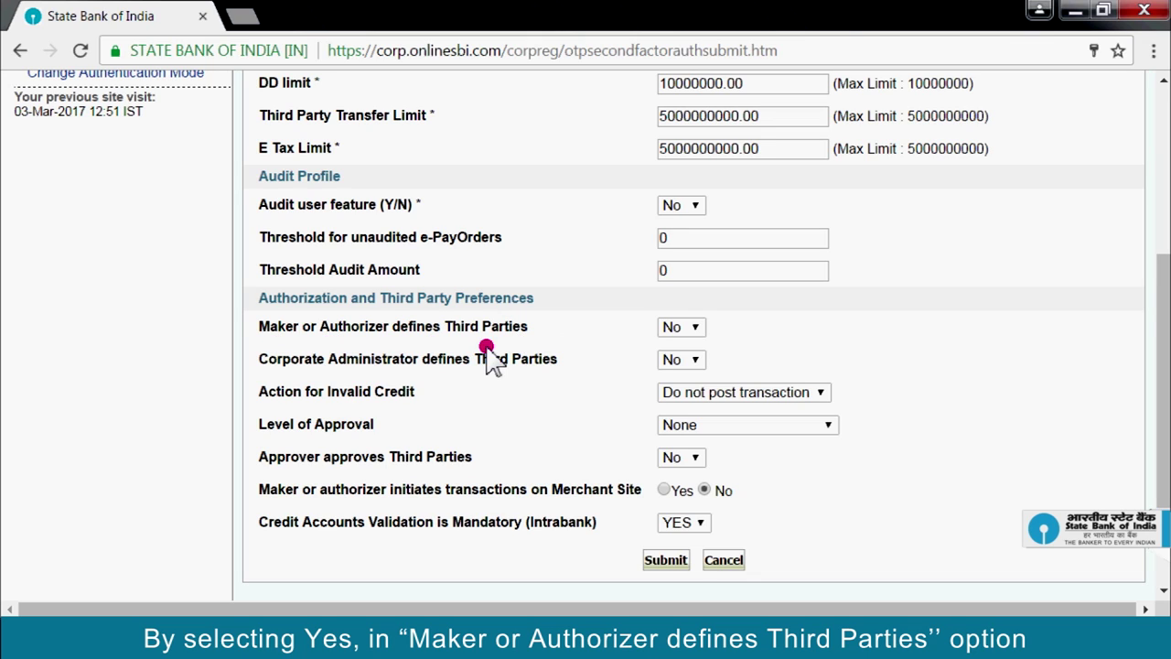
- Set Maker or Authorizer defines Third Parties to Yes
click(697, 329)
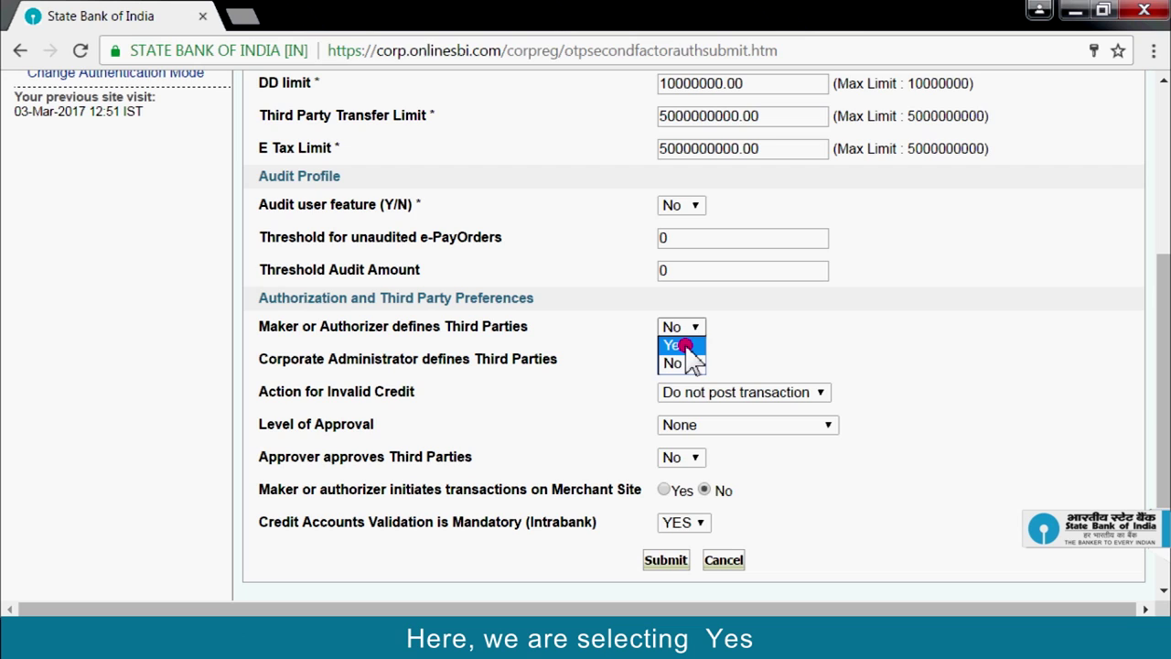
click(684, 346)
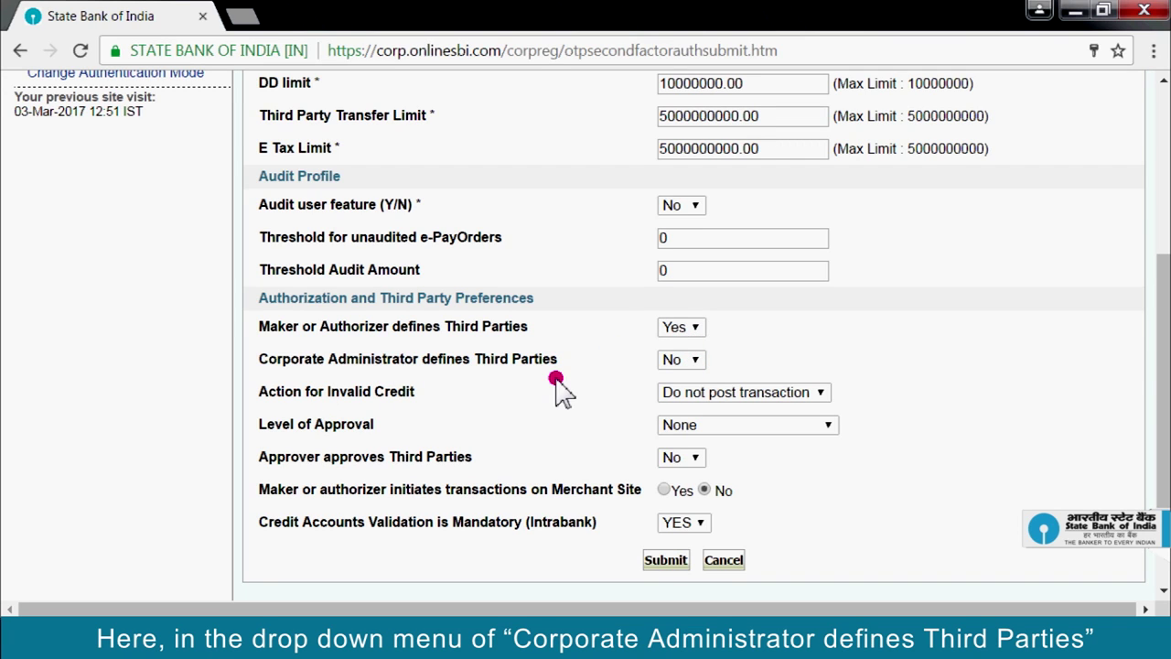
click(698, 362)
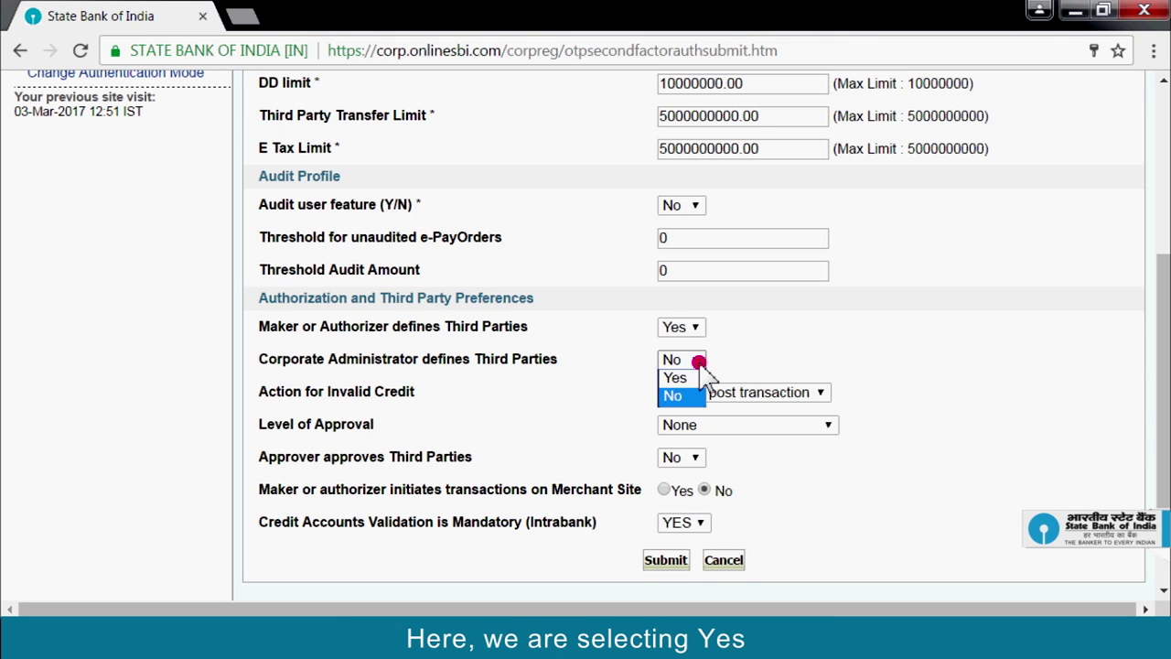
- Set administrator third parties to Yes, invalid credit to Post valid debit amount, merchant-site Yes, and submit
click(687, 378)
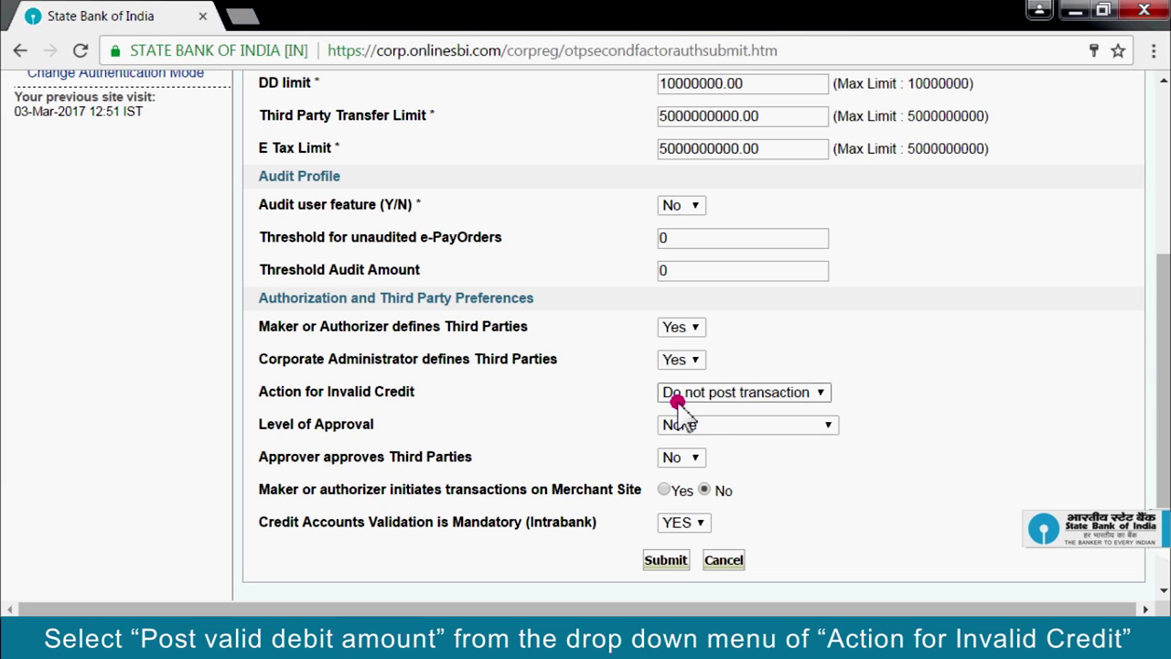
click(823, 392)
click(816, 430)
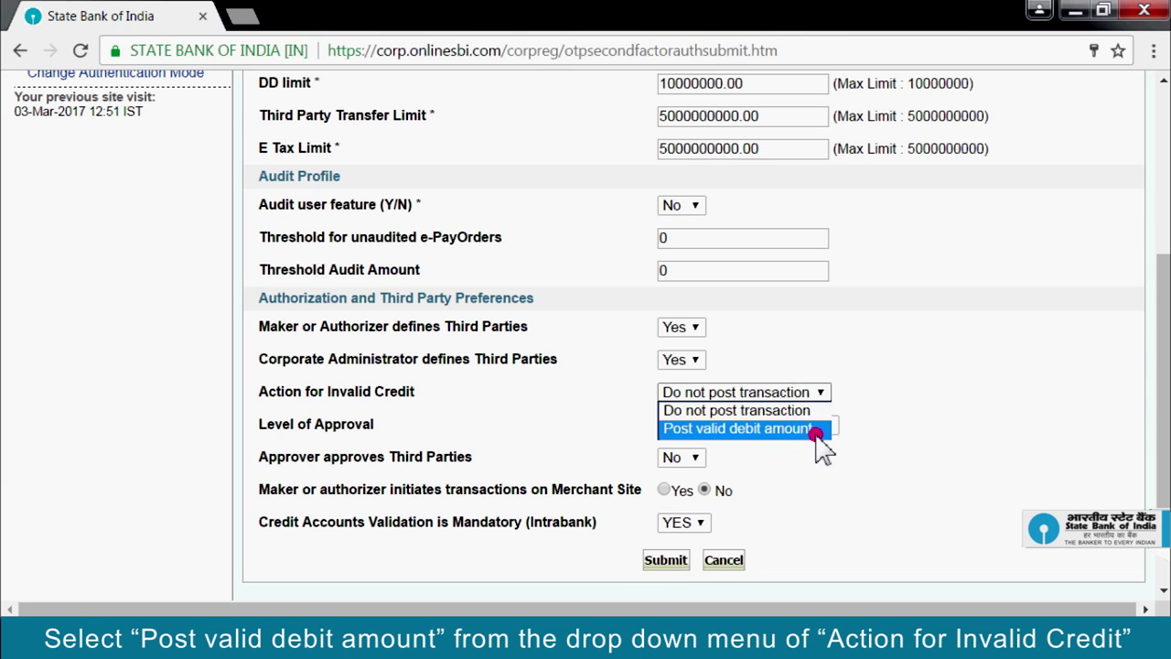
click(817, 432)
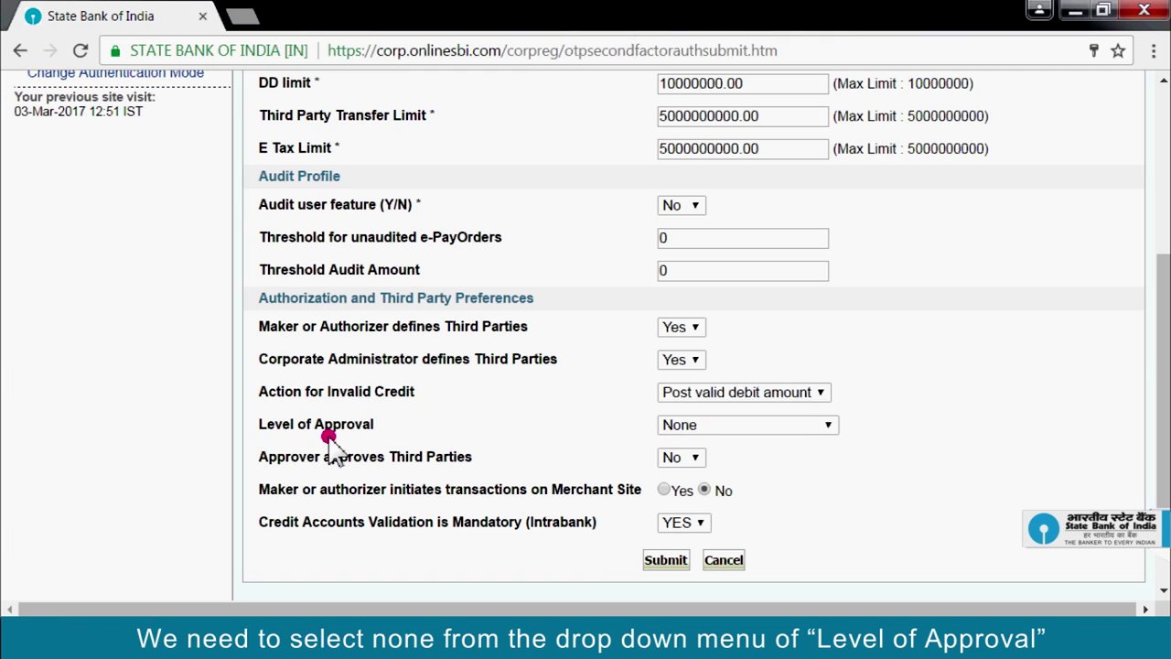
click(828, 424)
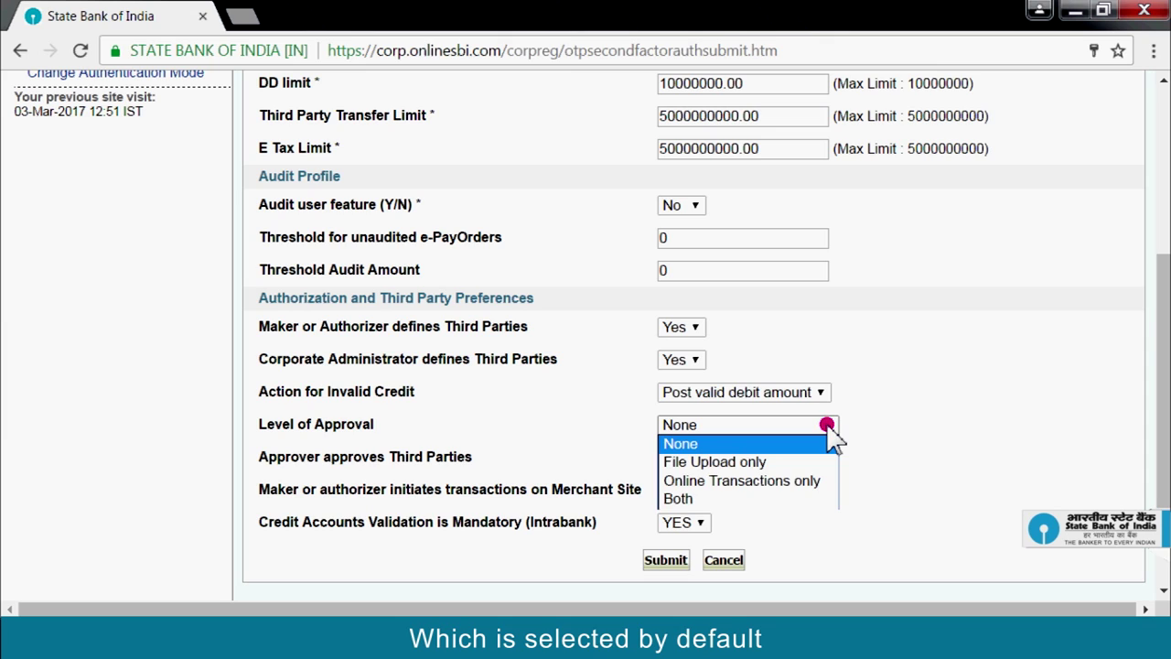
click(823, 442)
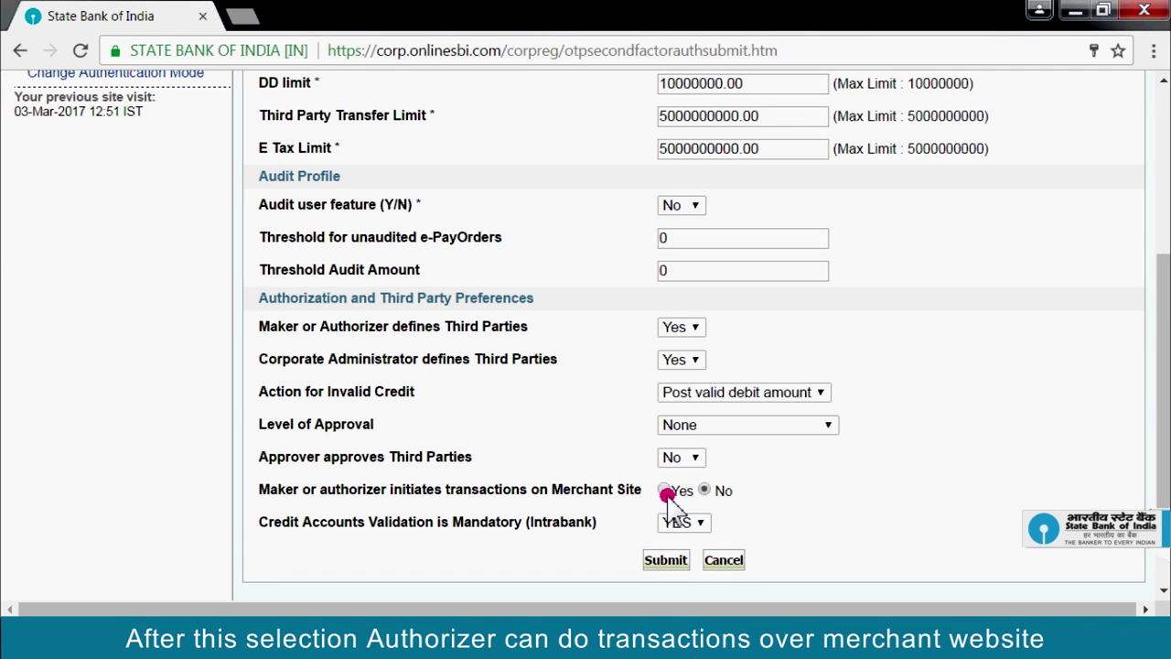
click(664, 492)
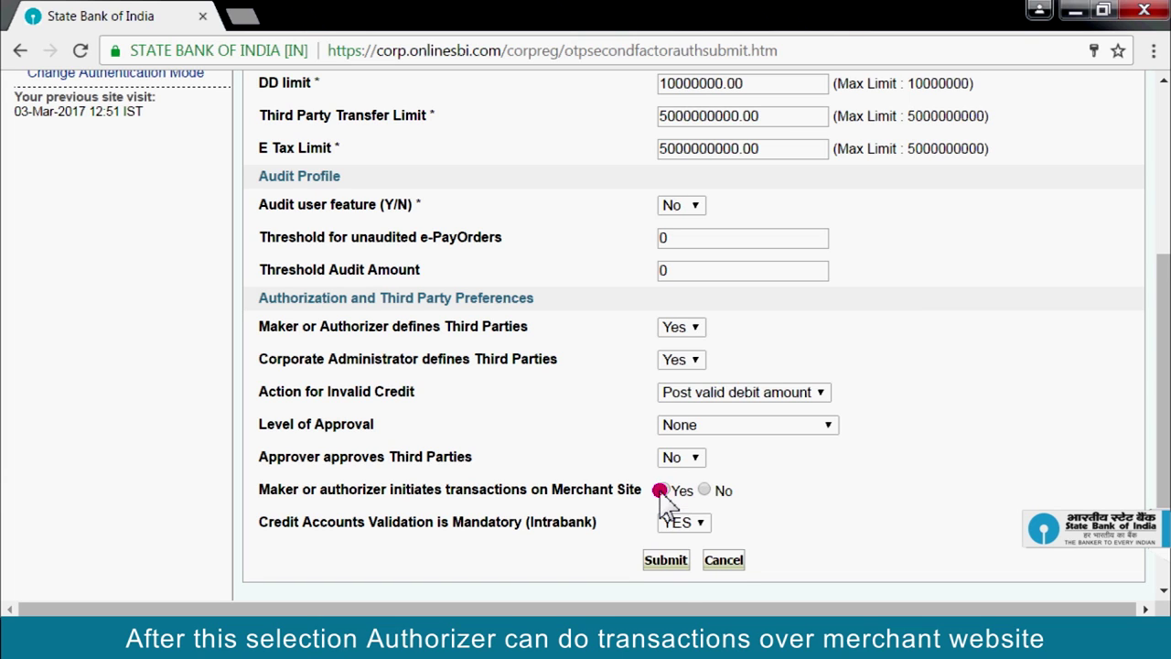
click(667, 561)
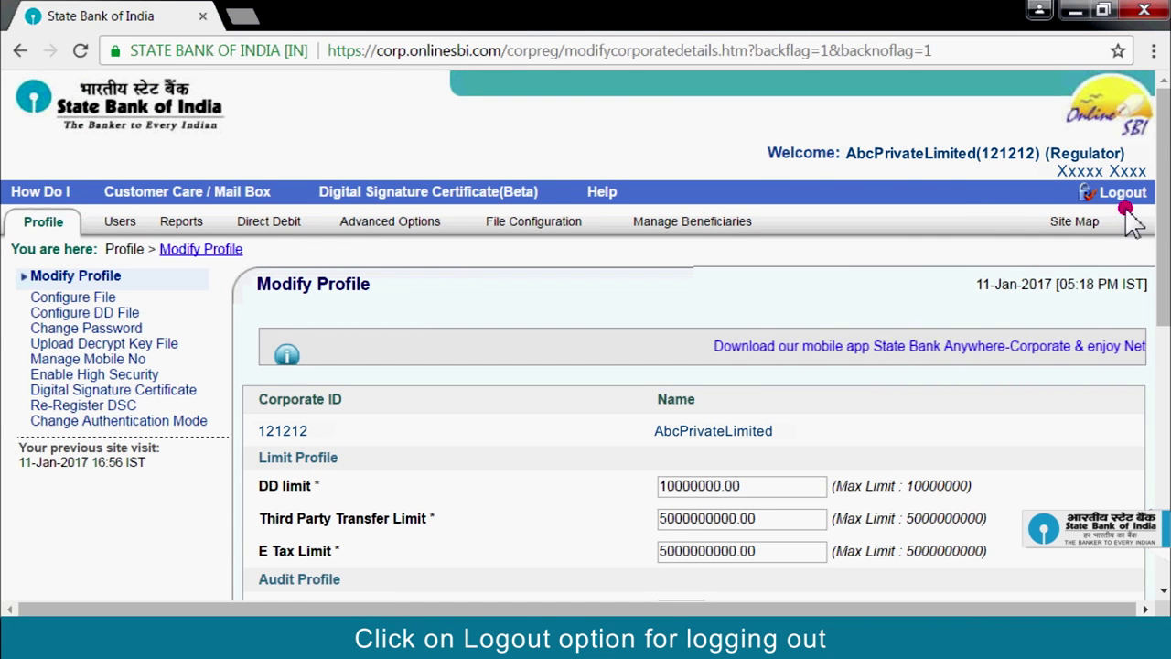
- Log out from the top-right corner of the Modify Profile page
click(1124, 194)
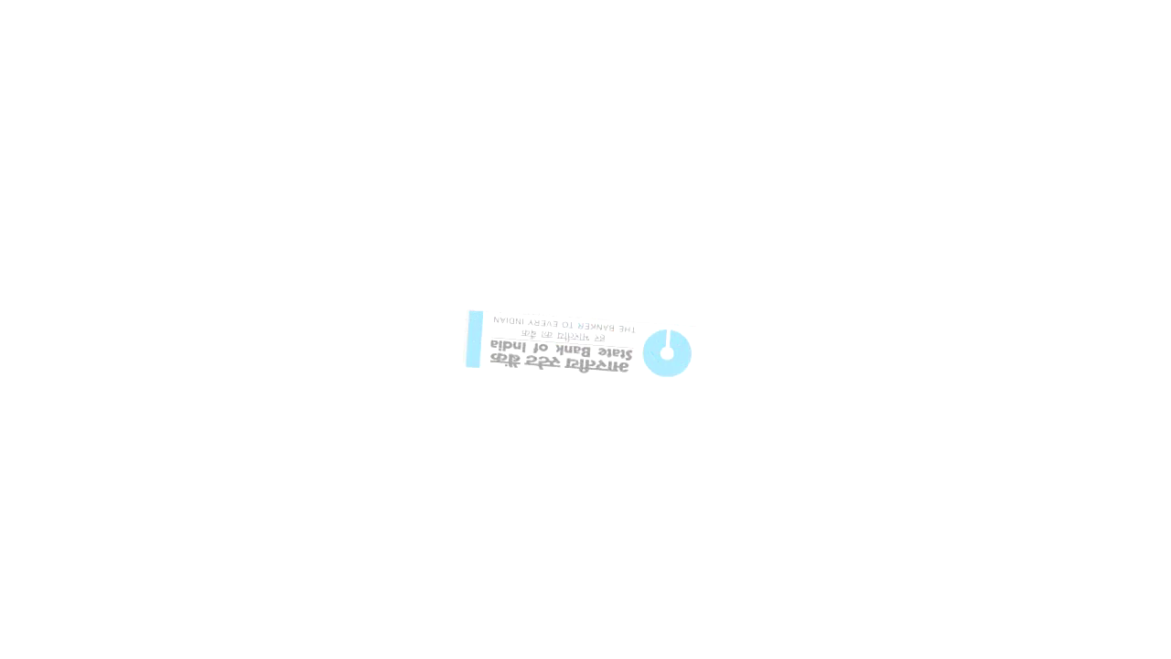